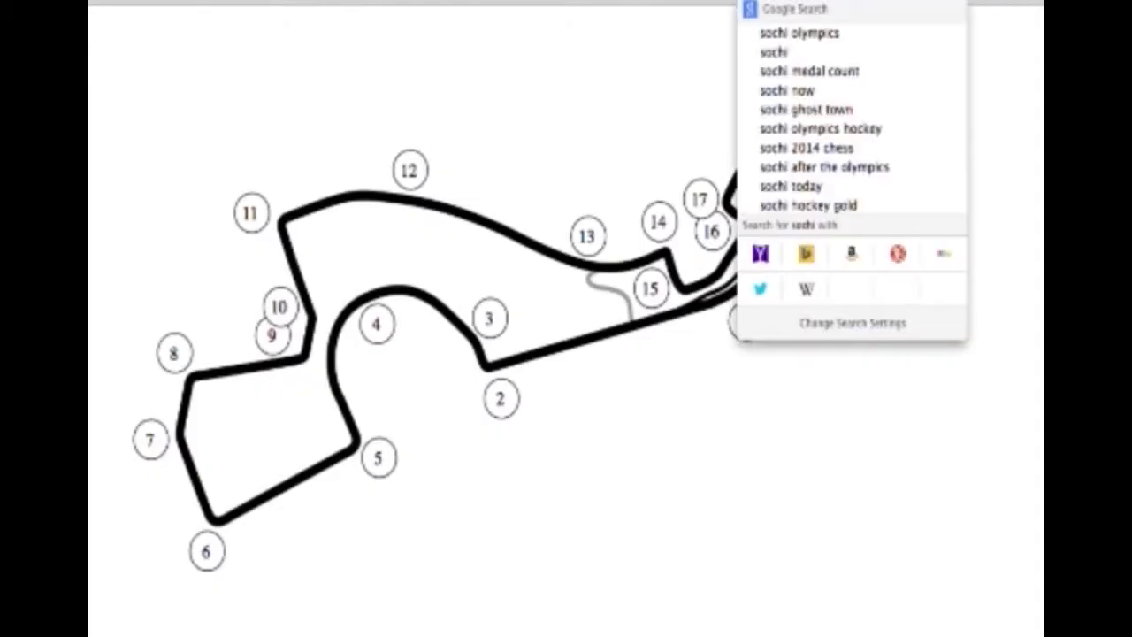
type("american grand")
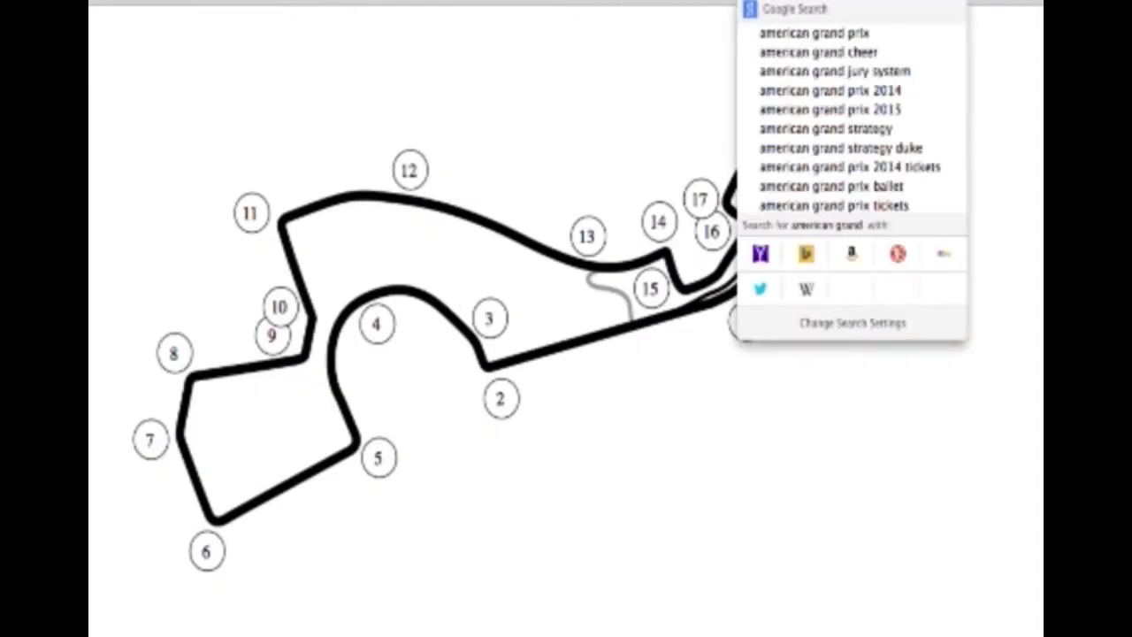
type(" prix")
- Search Google for 'american grand prix'
key("Return")
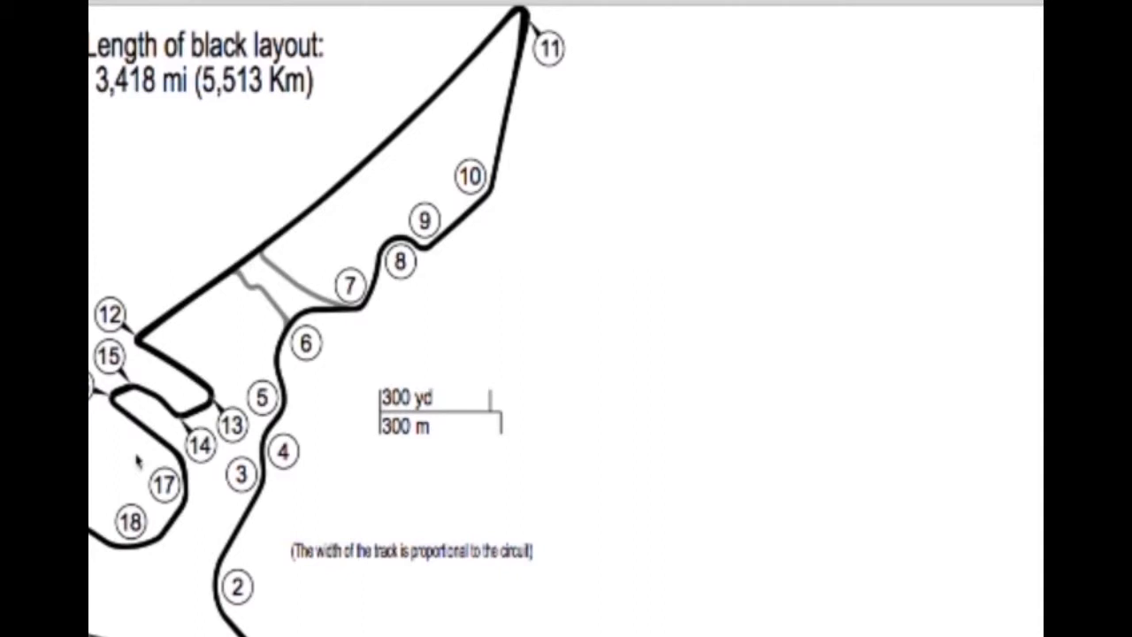
scroll(209, 354, "down", 1)
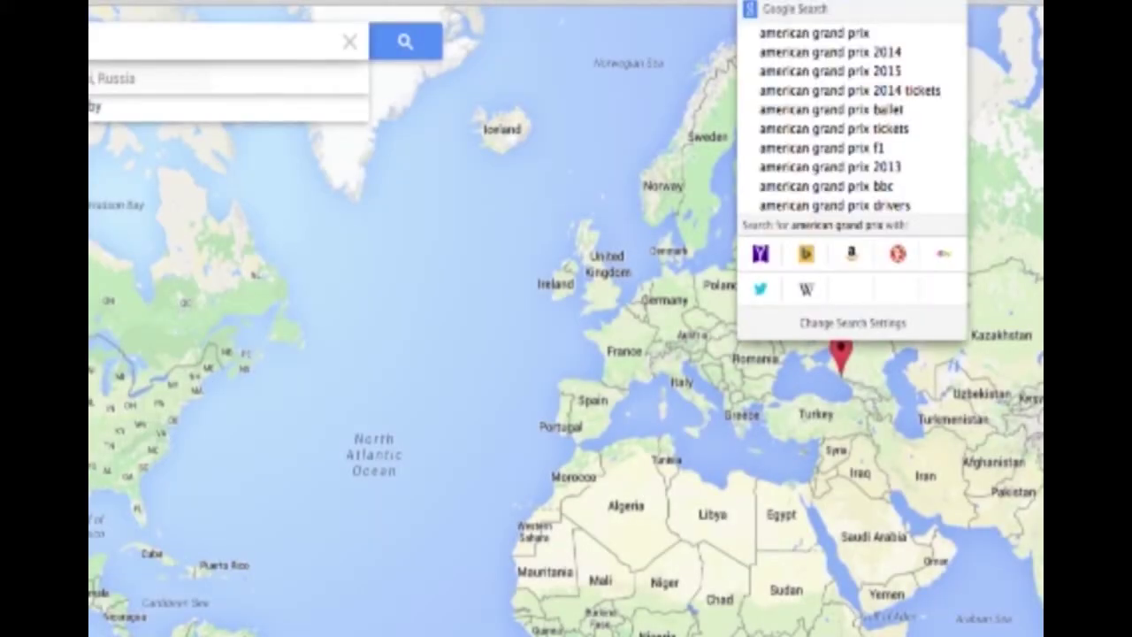
type("and")
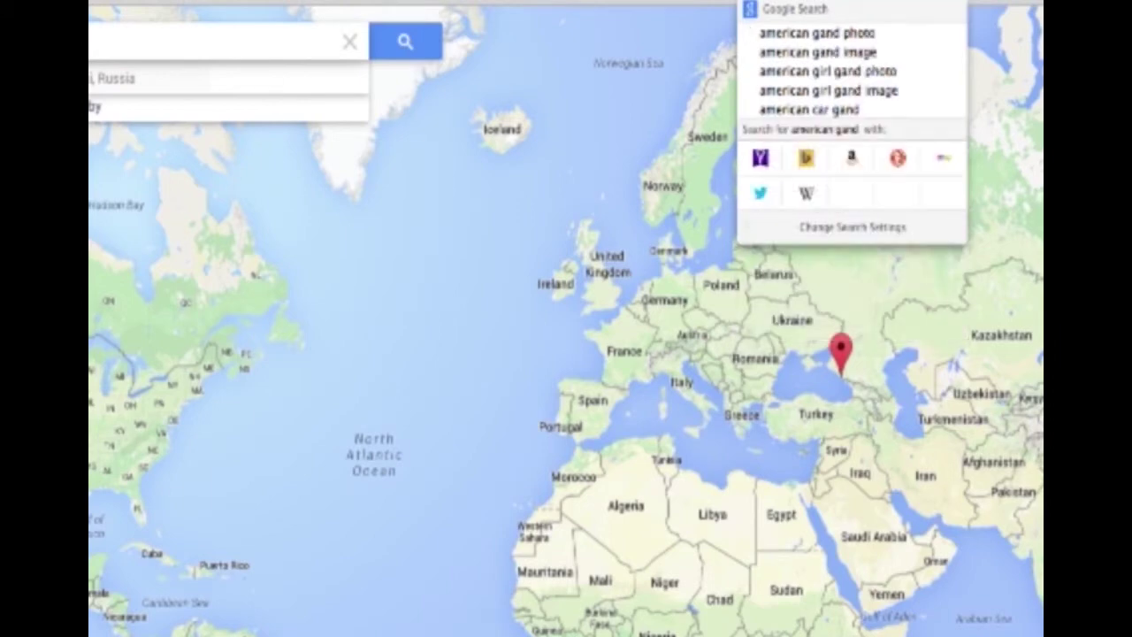
type(" pra")
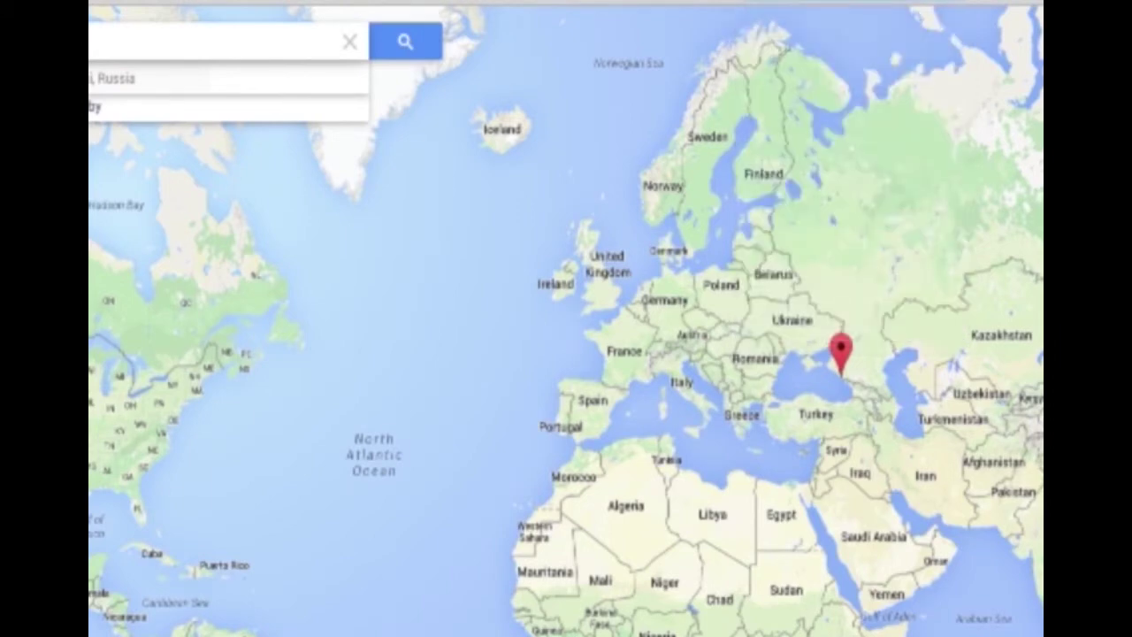
type("co")
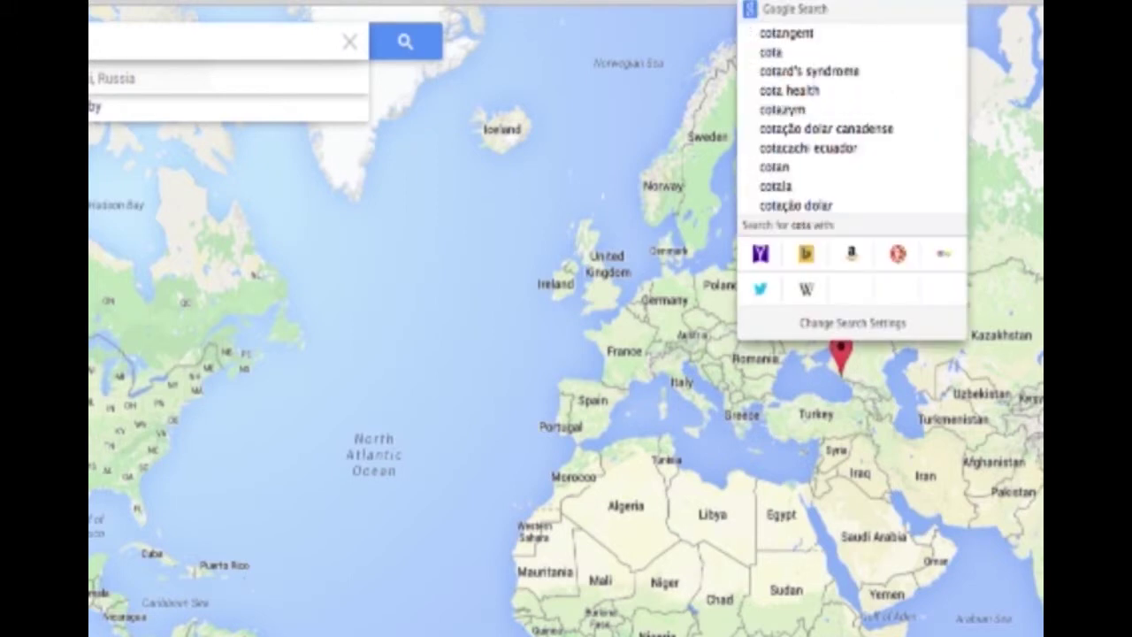
type("ta turn 1")
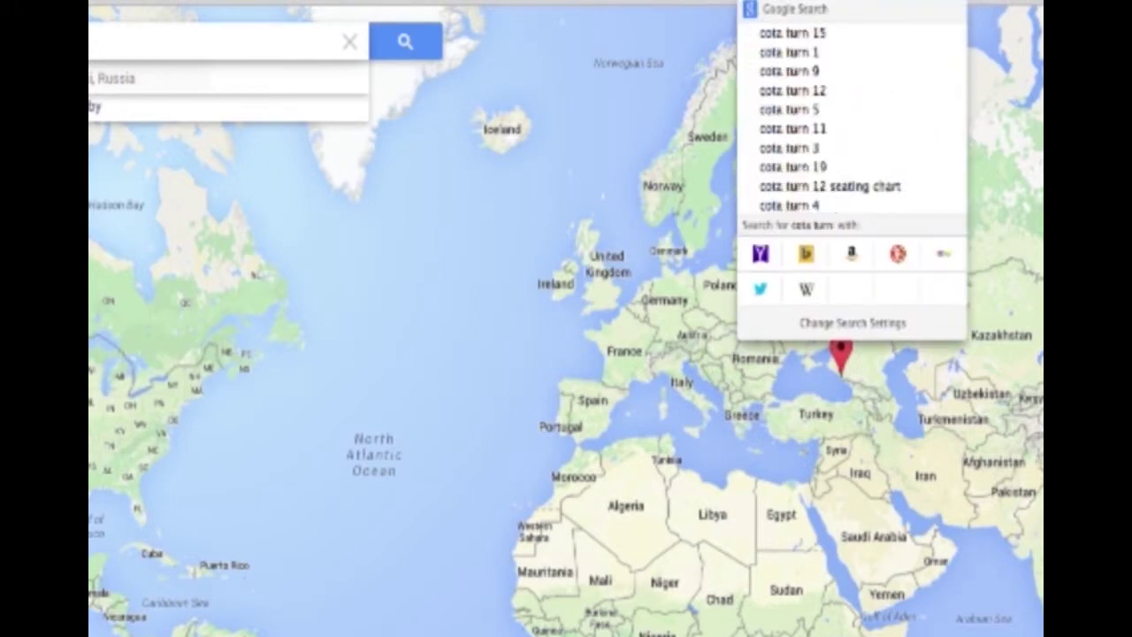
type("2")
- Search Google for 'cota turn 1'
key("Return")
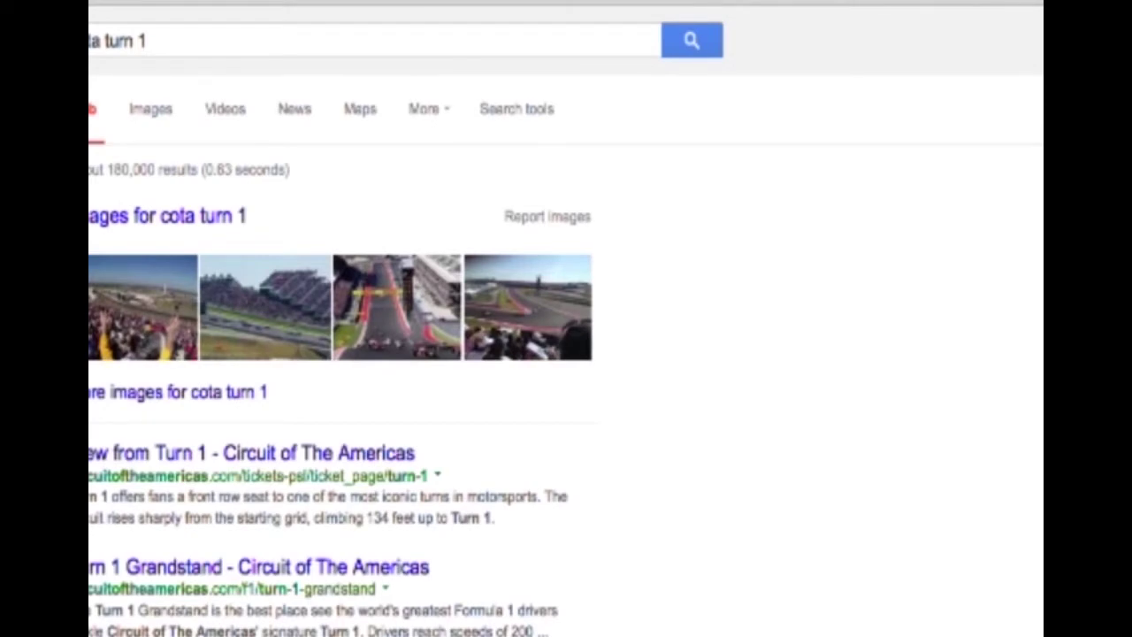
- Show image results for cota turn 1 and preview the aerial and Turn 1 race-start photos
left_click(205, 215)
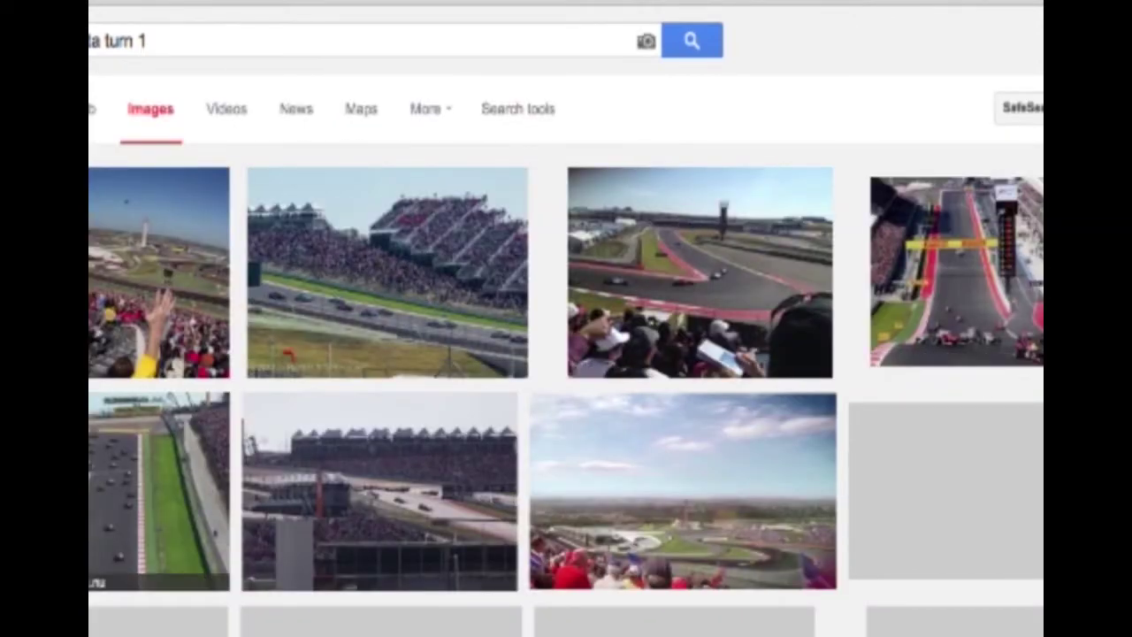
left_click(380, 624)
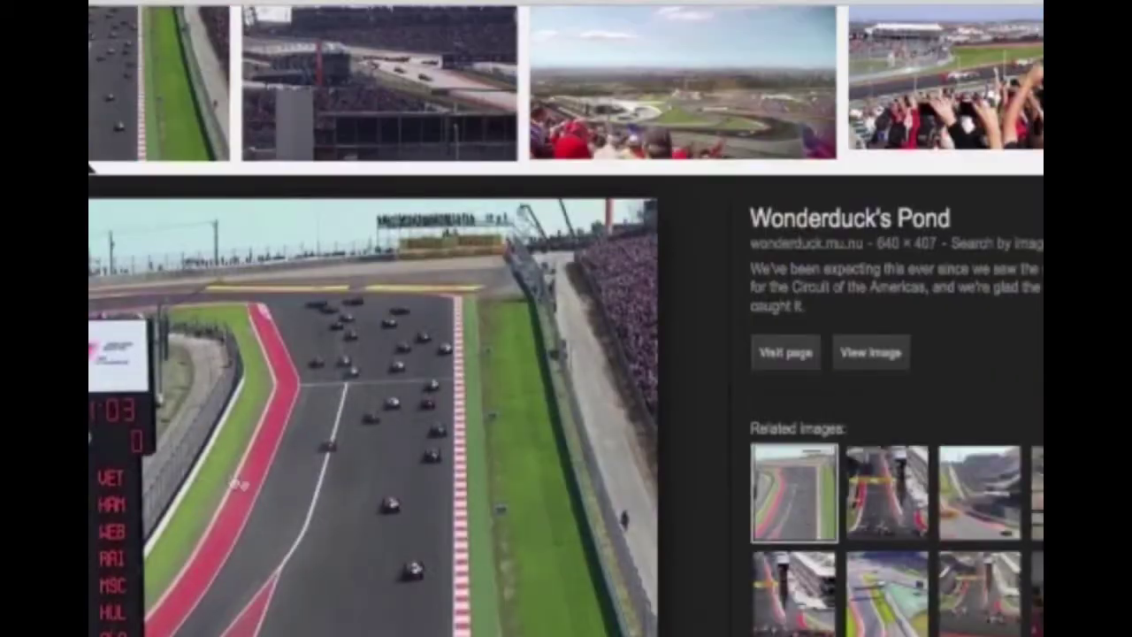
scroll(566, 354, "down", 5)
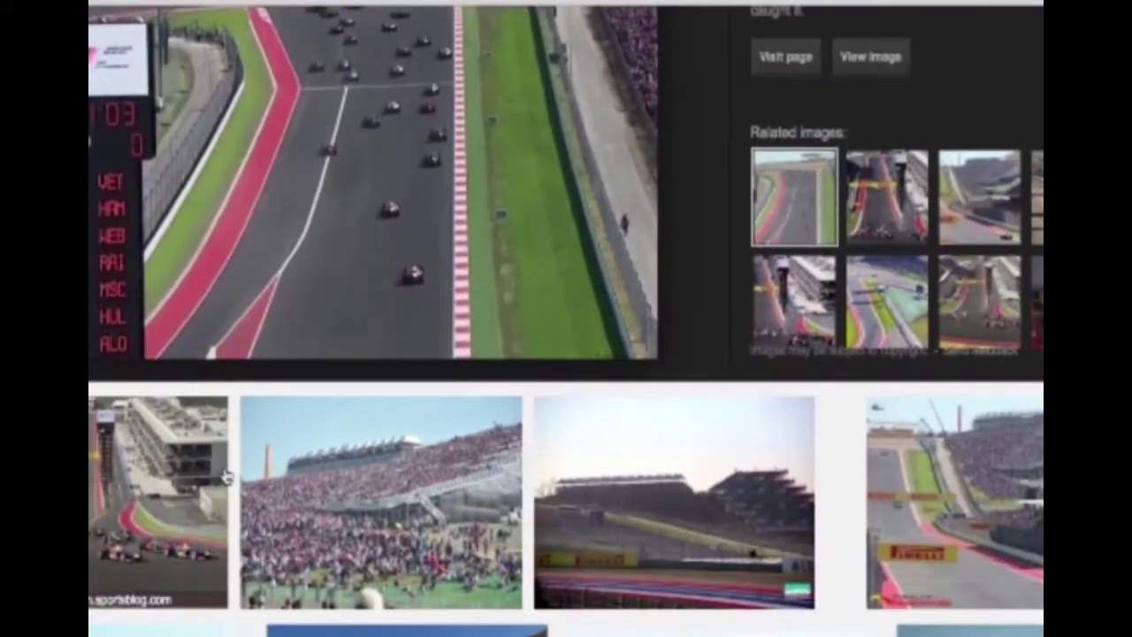
scroll(566, 354, "down", 3)
left_click(159, 288)
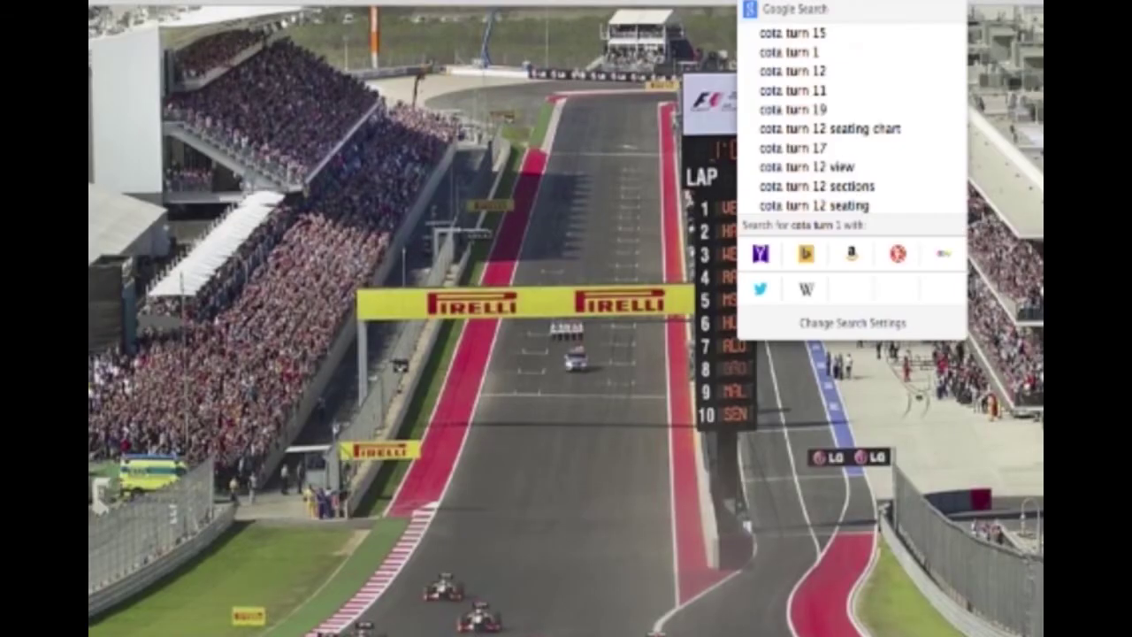
type("mexi")
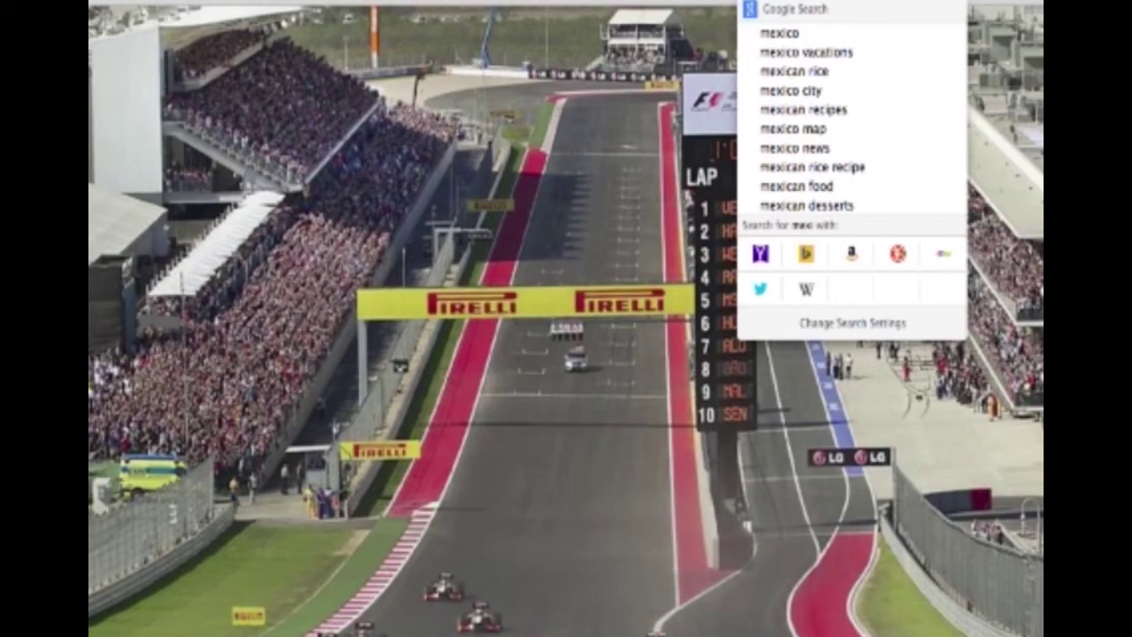